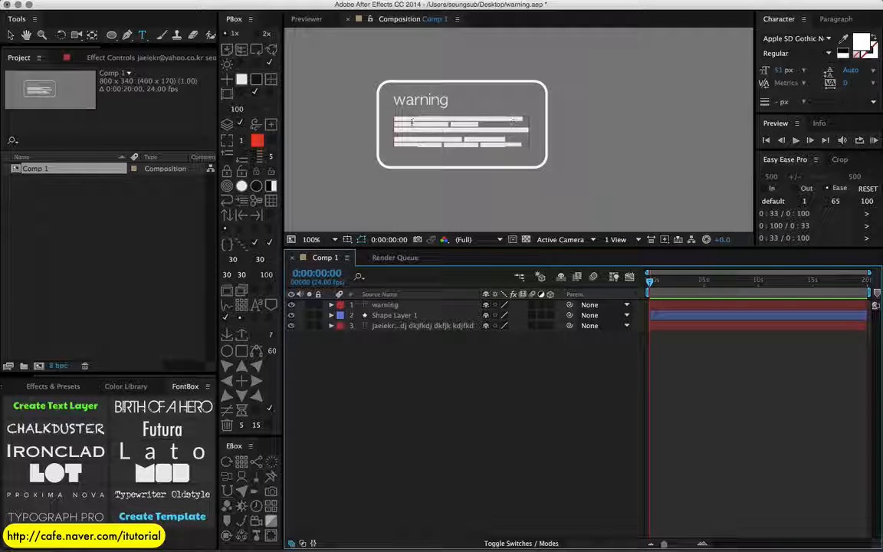
Step: Append four more lines of random filler characters to the end of the body text layer below the warning title
left_click(420, 327)
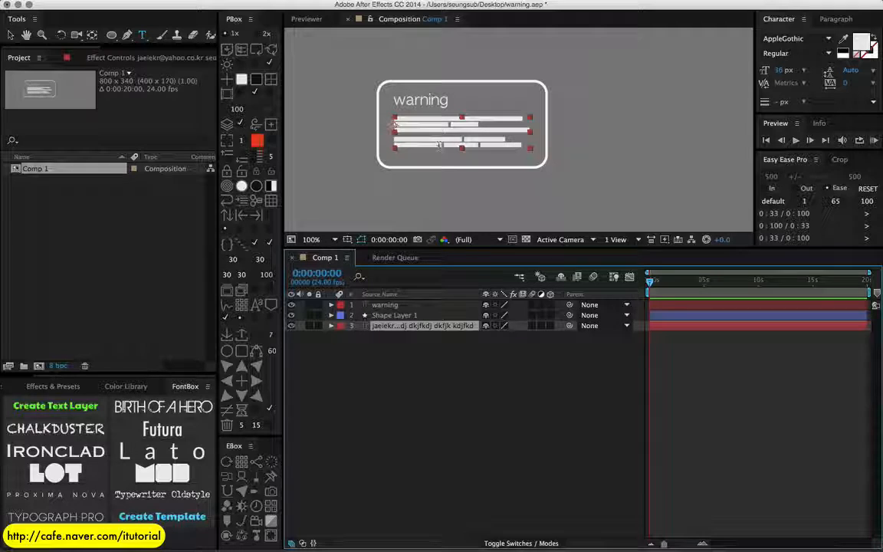
double_click(421, 326)
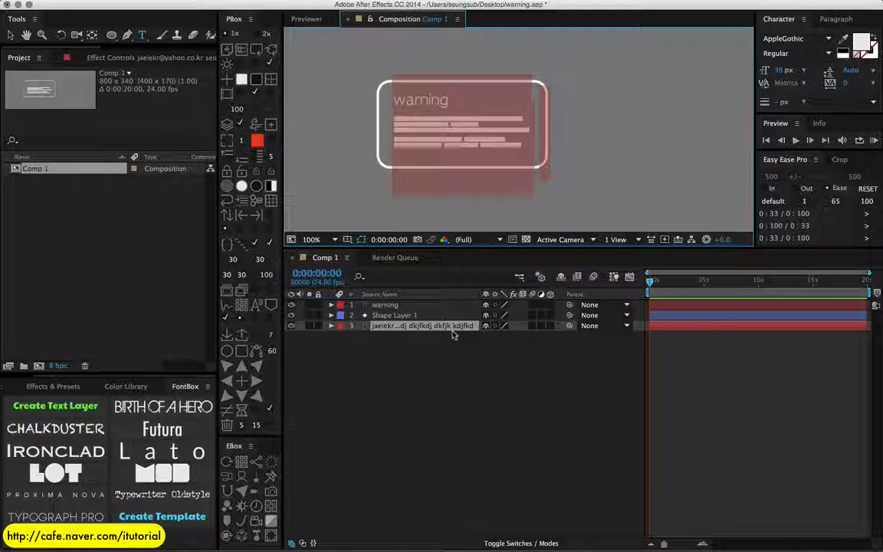
key("Right")
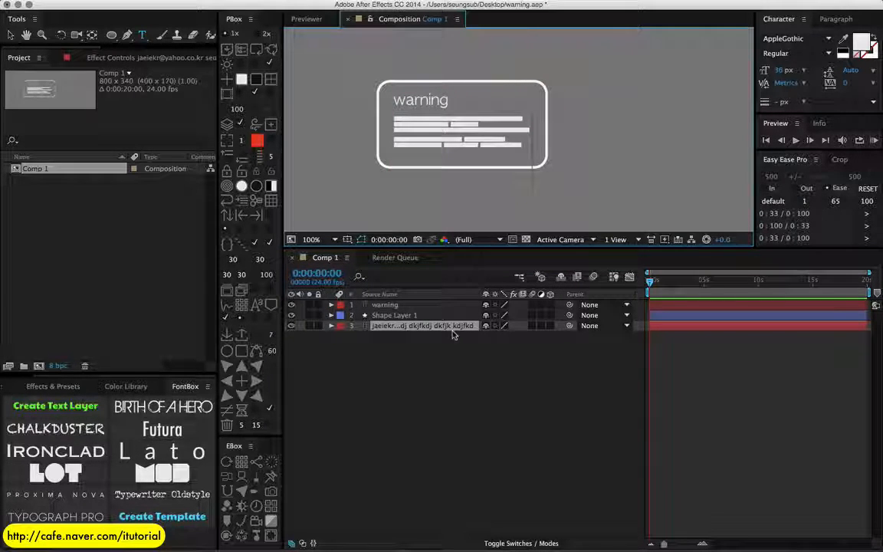
key("Return")
type("dkfjdkfjdkfjkdjf")
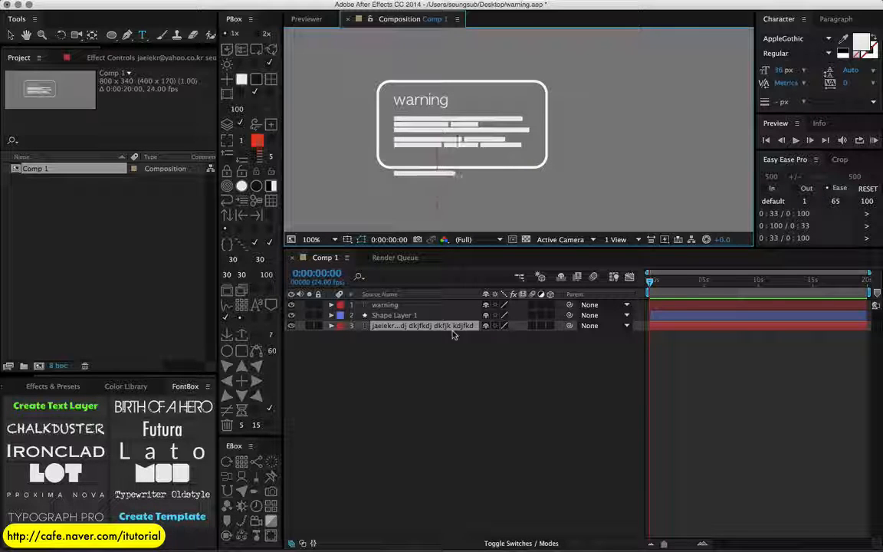
key("Return")
type("dkfjdkfjdkfjdkfjdkf")
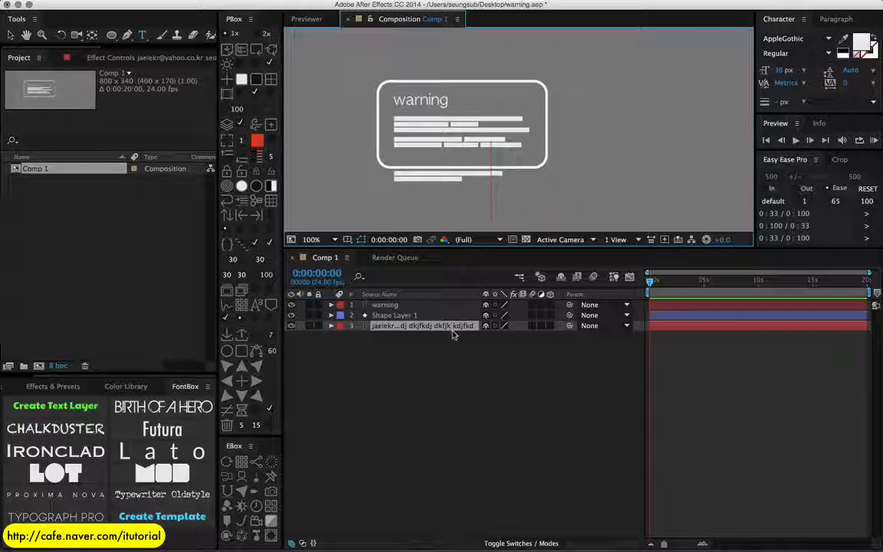
key("Return")
type("dkfjdkfjdkfjdkfjkdjfkdjf")
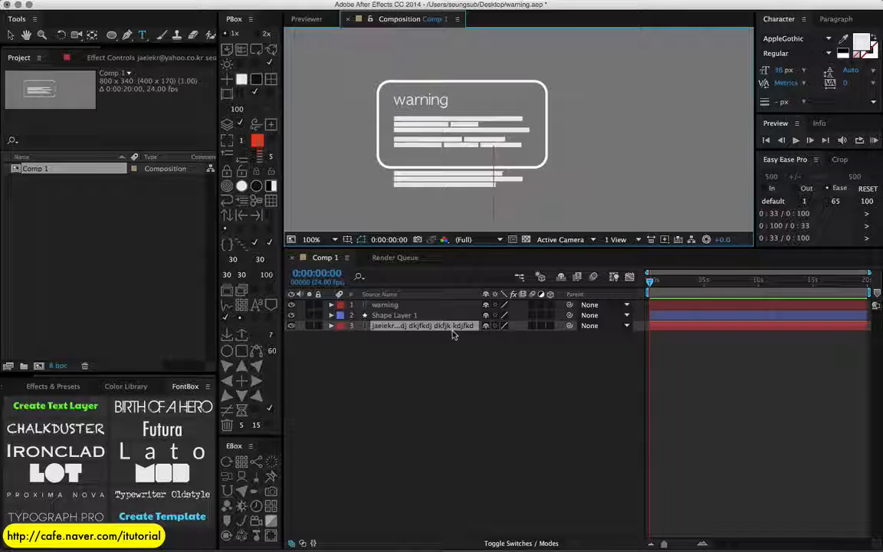
key("Return")
type("dkfjdkfj dkfjdkfjdkfj")
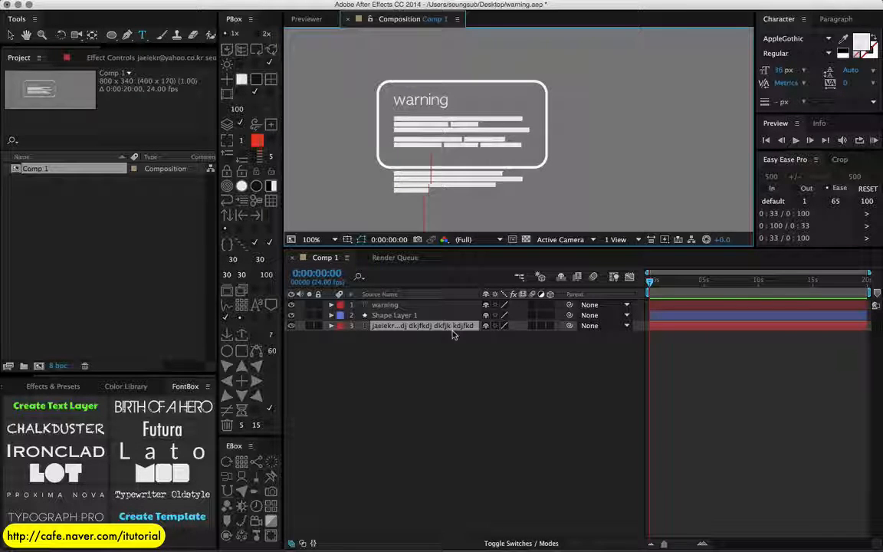
type("dkfjdkfjd")
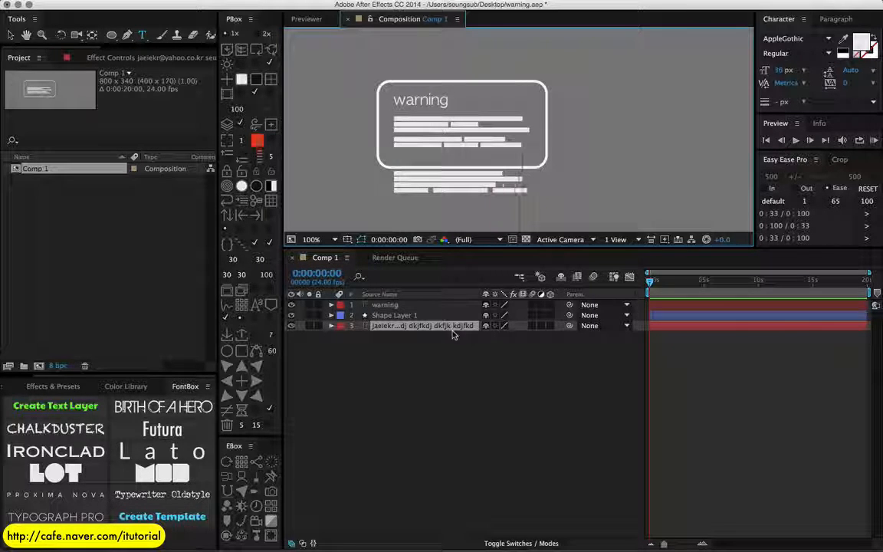
left_click(450, 365)
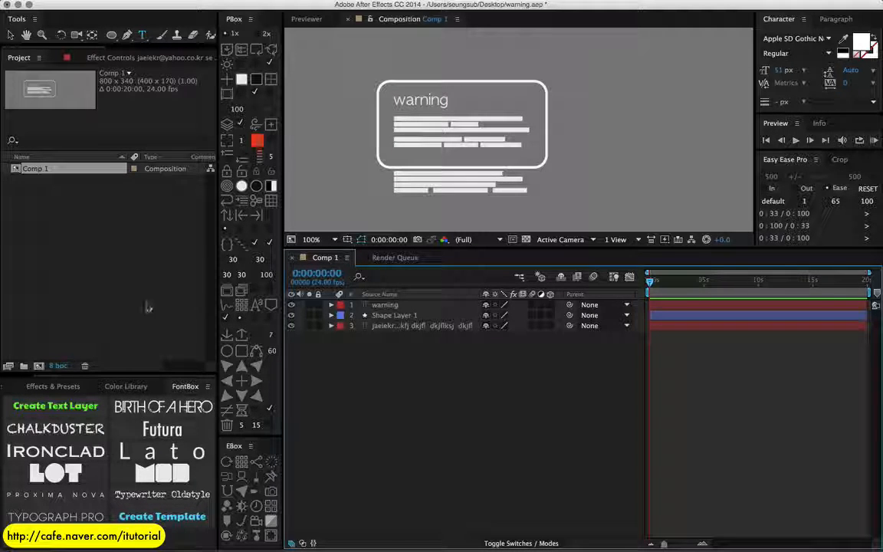
Step: Create a new 1280 x 545 composition at 24 fps with a 10-second duration and a black background
left_click(39, 365)
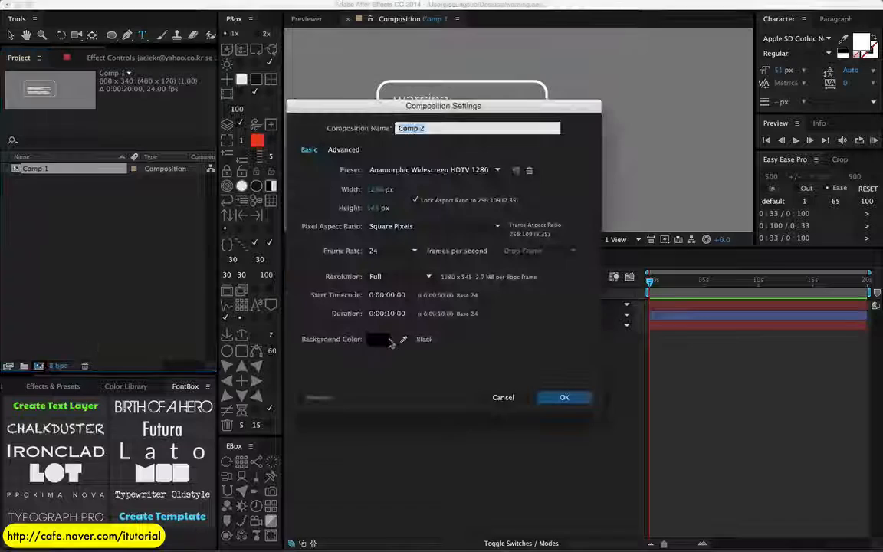
left_click(564, 397)
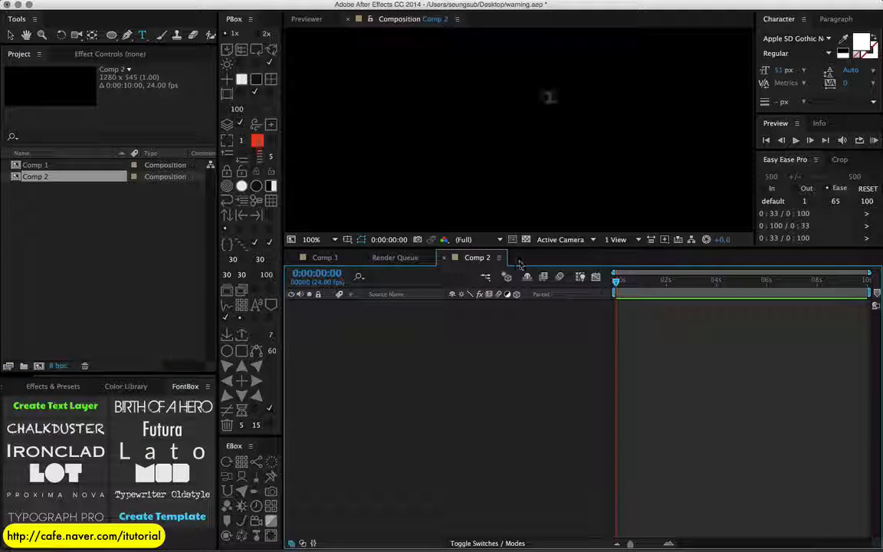
scroll(547, 95, "down", 2)
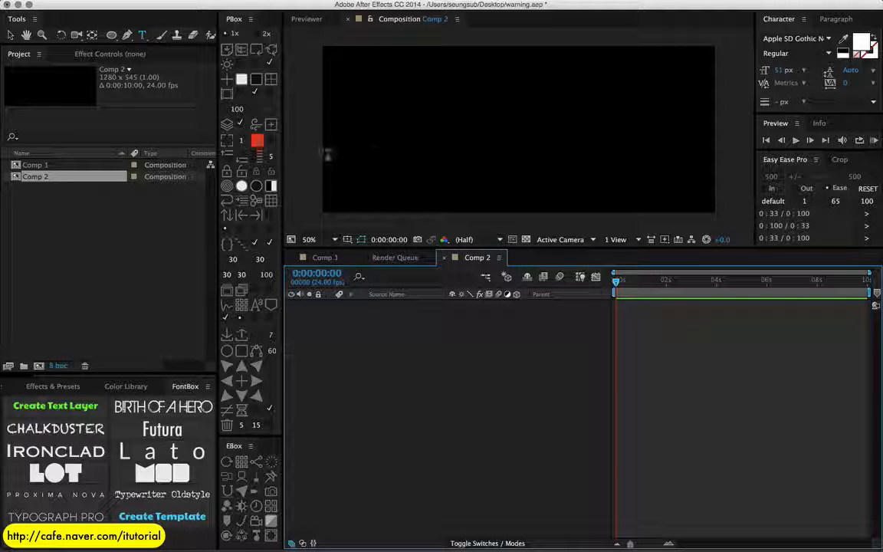
Step: Create a text layer with the lines "djkfslkdjf", "dkjsljdl" and "dkjflsjfldjlfjsl", then a blank line and "djflksjfljs"
left_click(403, 132)
type("djkfslkdjf")
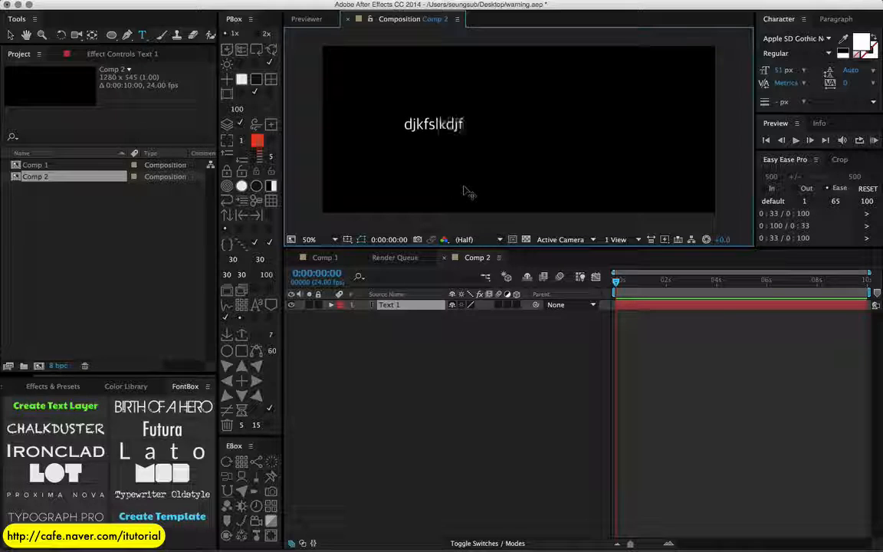
key("Return")
type("dkjsfjdl")
key("Return")
type("dkjflsjfldjlfjsl")
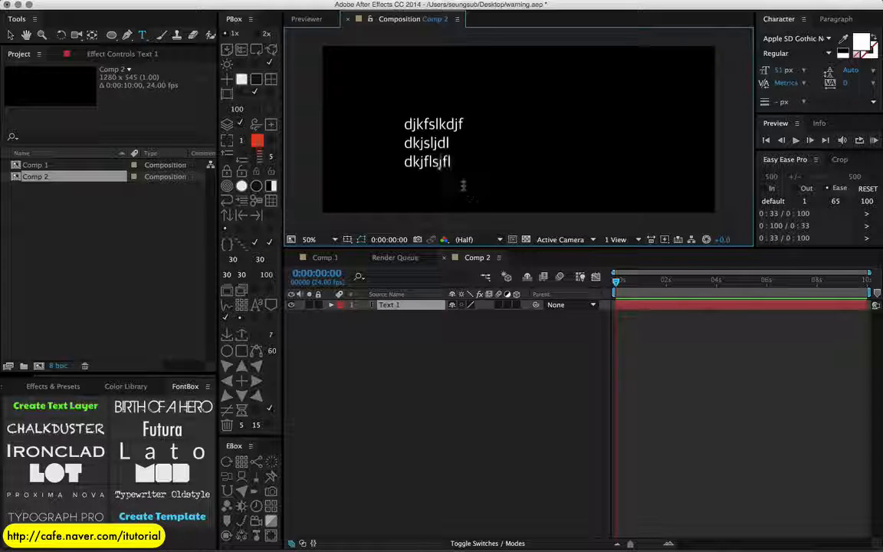
key("Return")
key("Return")
type("djflksj")
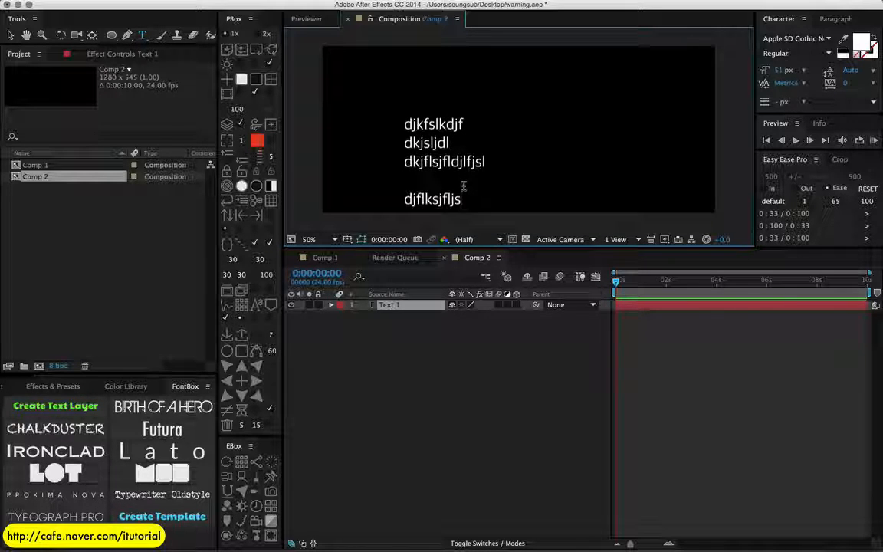
type("fljs")
Step: Move the text block up and to the right, near the centre of the composition, and deselect the layer
left_click(10, 35)
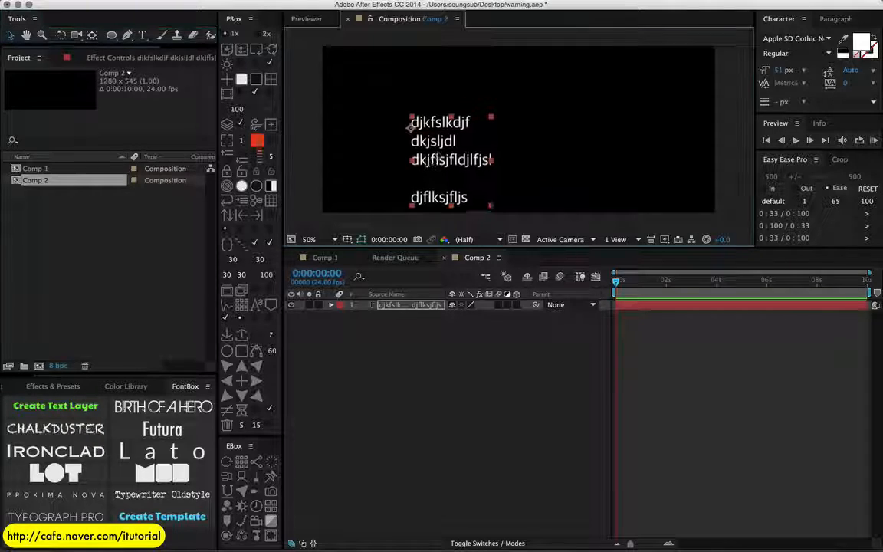
left_click_drag(441, 141, 505, 111)
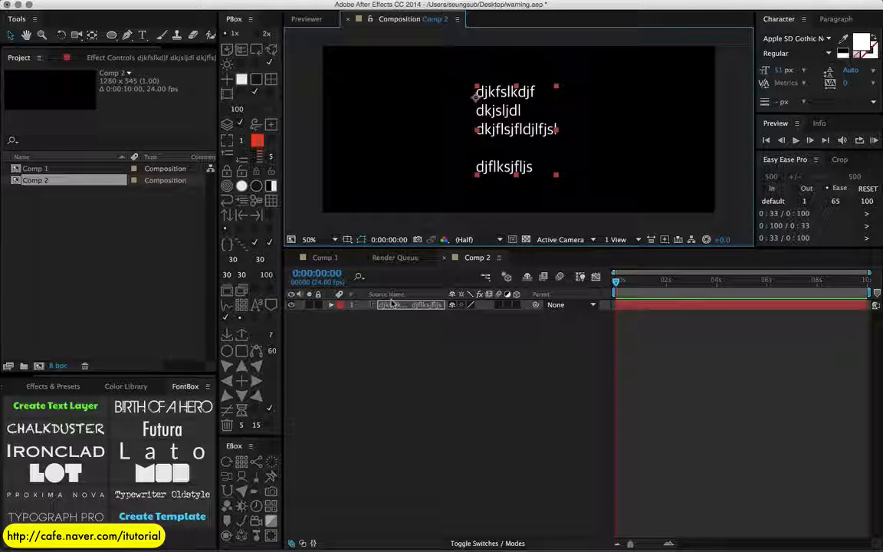
left_click(338, 311)
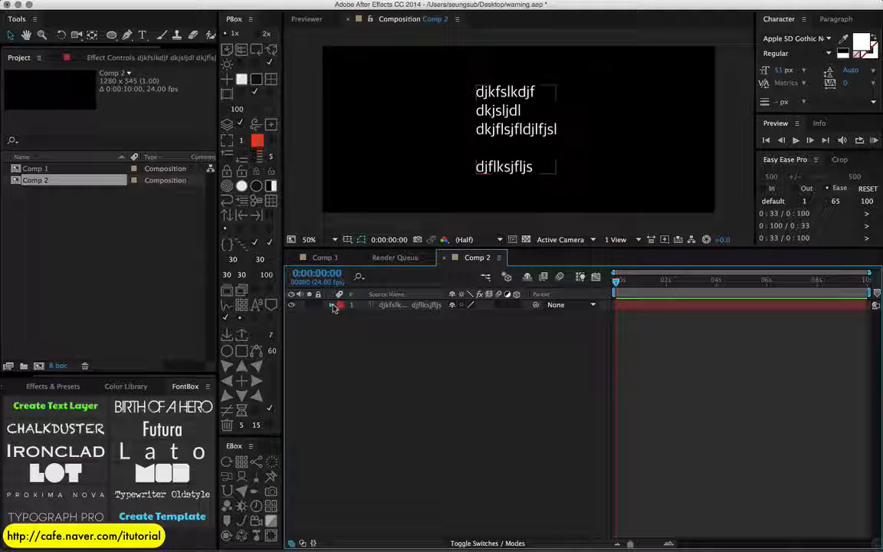
Step: Add a Character Value animator to the text layer
left_click(332, 305)
left_click(521, 316)
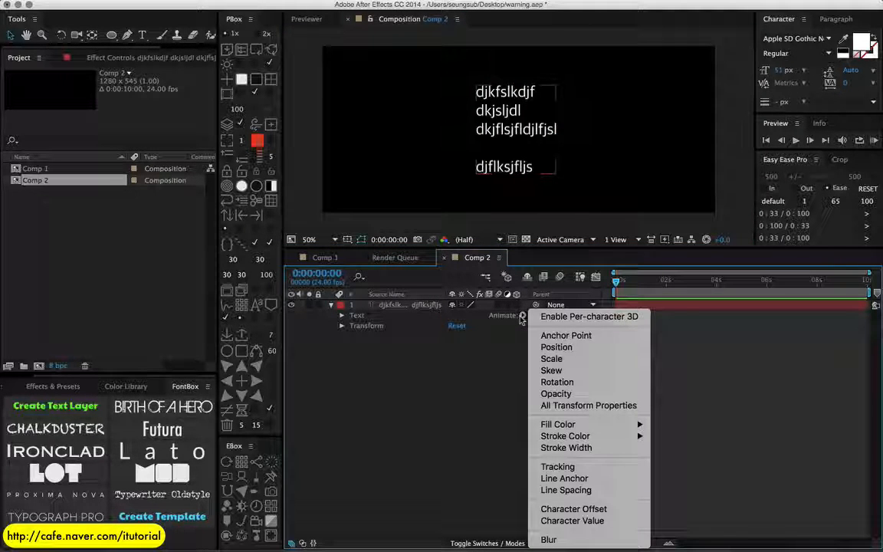
left_click(567, 520)
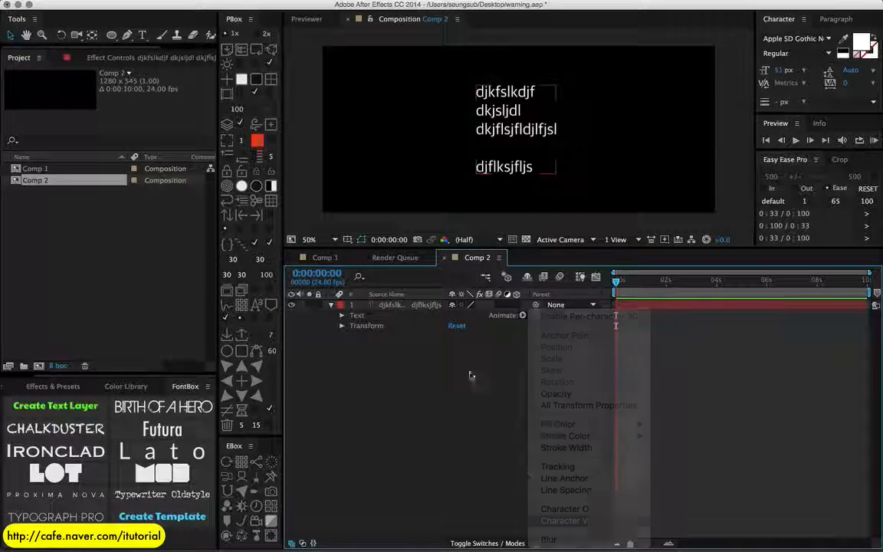
left_click(484, 410)
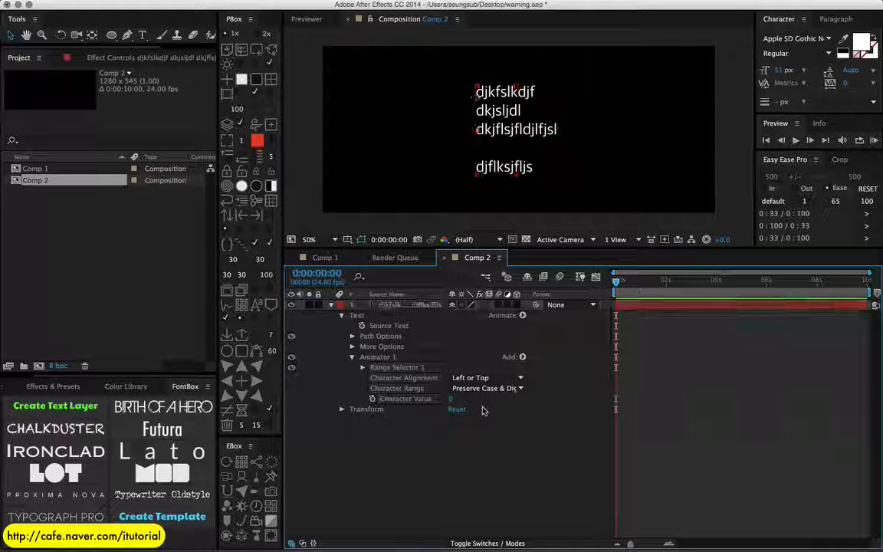
Step: Set the animator's Character Value to 45
left_click(450, 399)
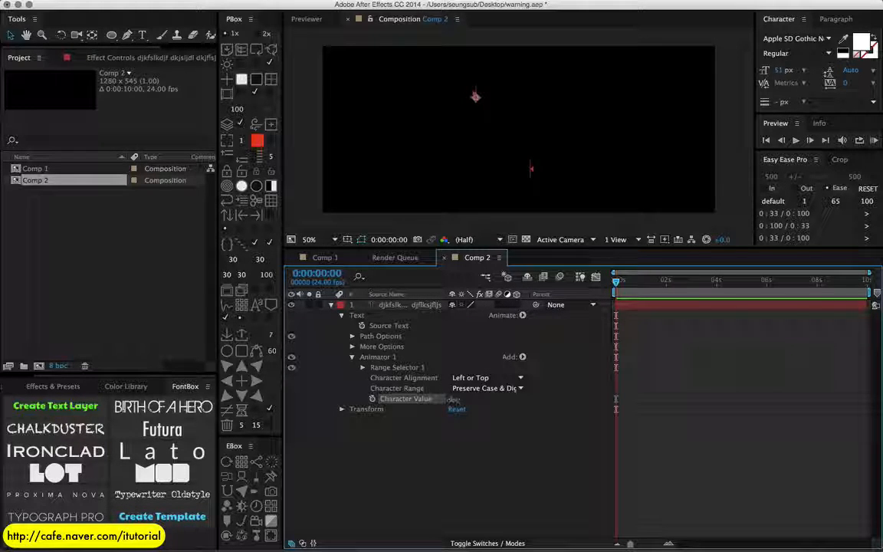
left_click_drag(450, 399, 461, 401)
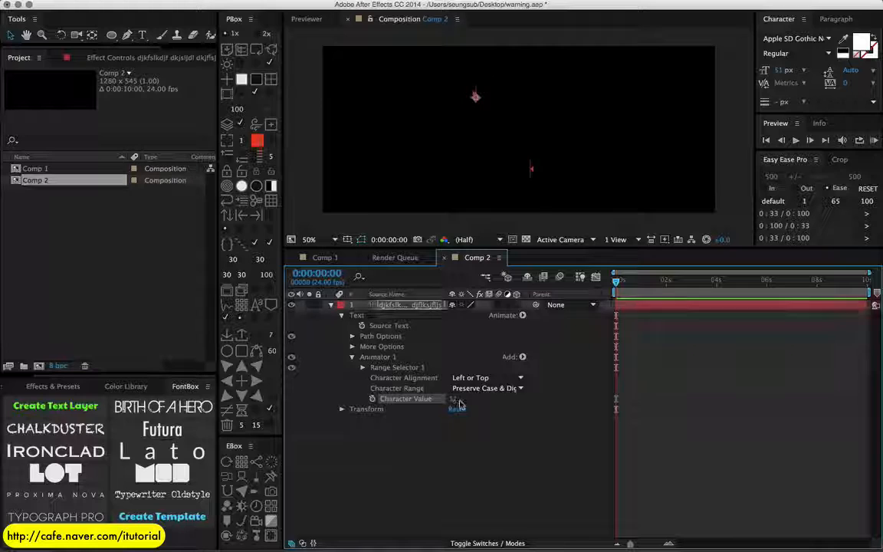
left_click(454, 399)
type("45")
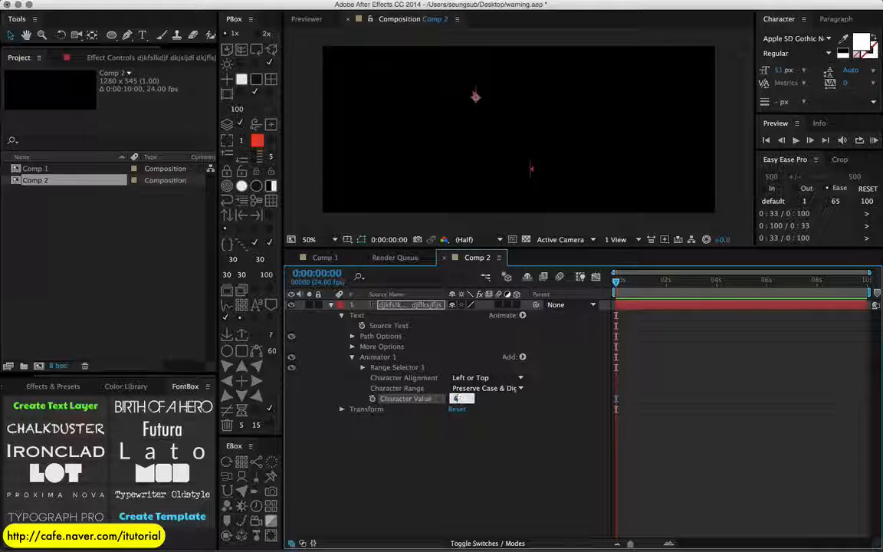
key("Return")
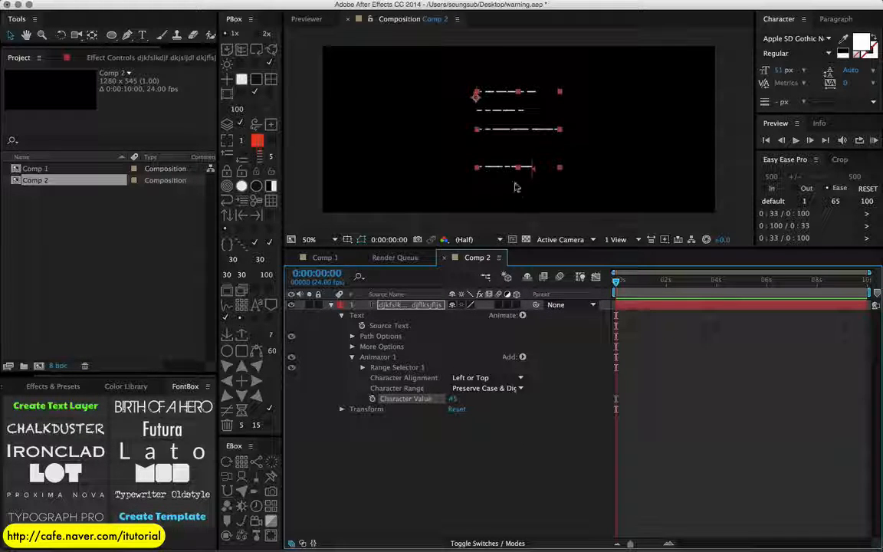
Step: Try the Lato, Mod, Proxima Nova and Typewriter Oldstyle fonts on the text layer
key("/")
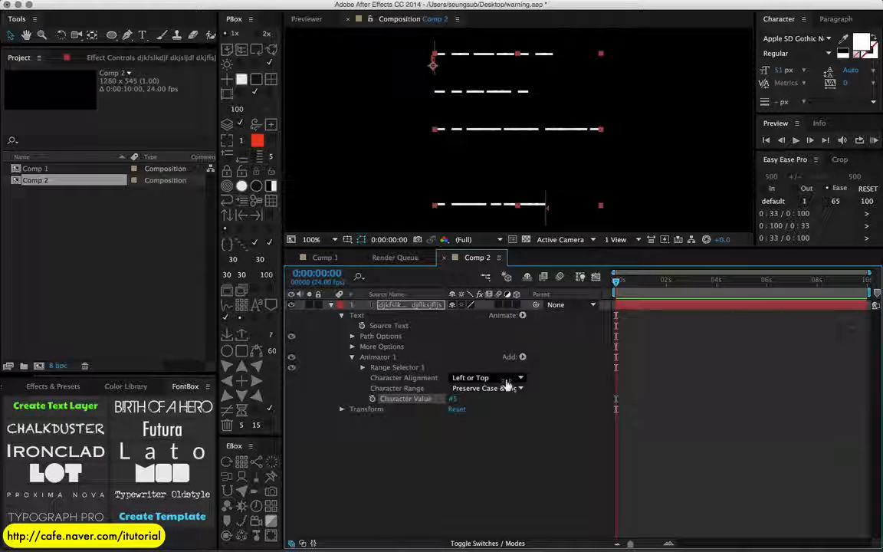
left_click(410, 305)
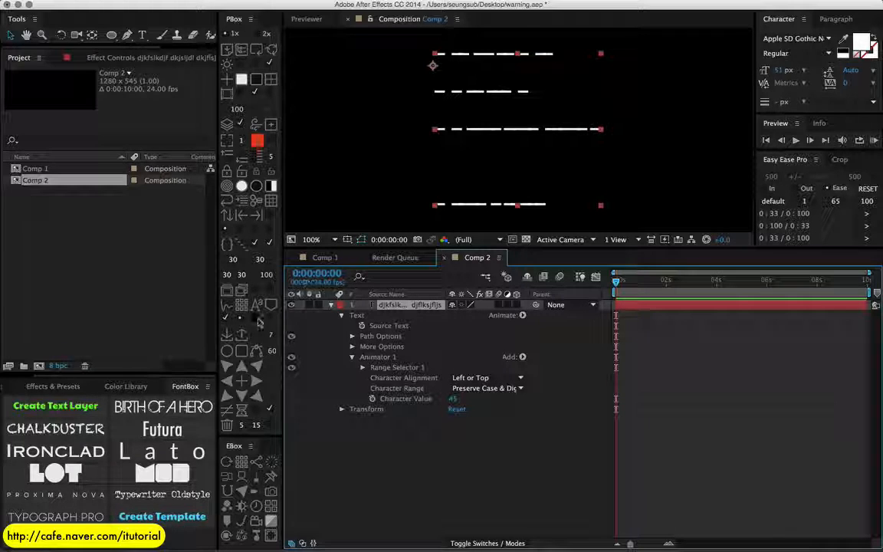
left_click(166, 452)
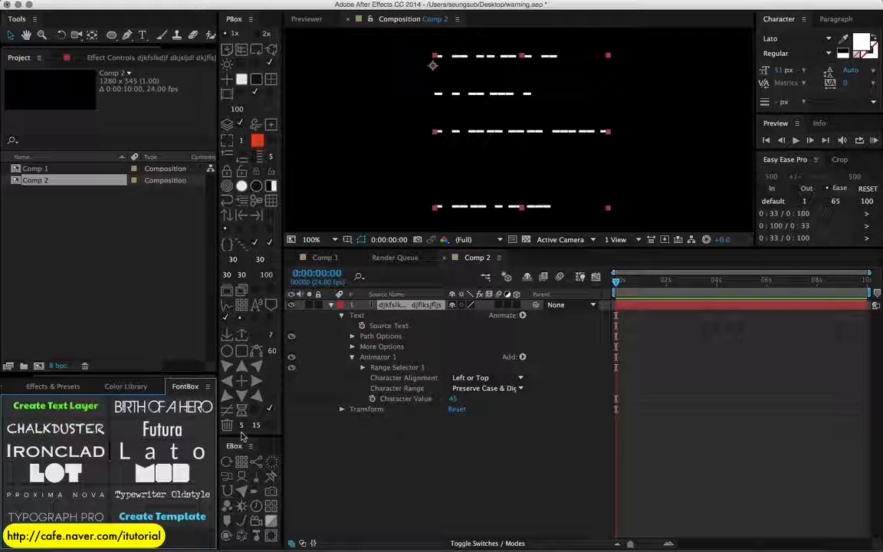
left_click(175, 475)
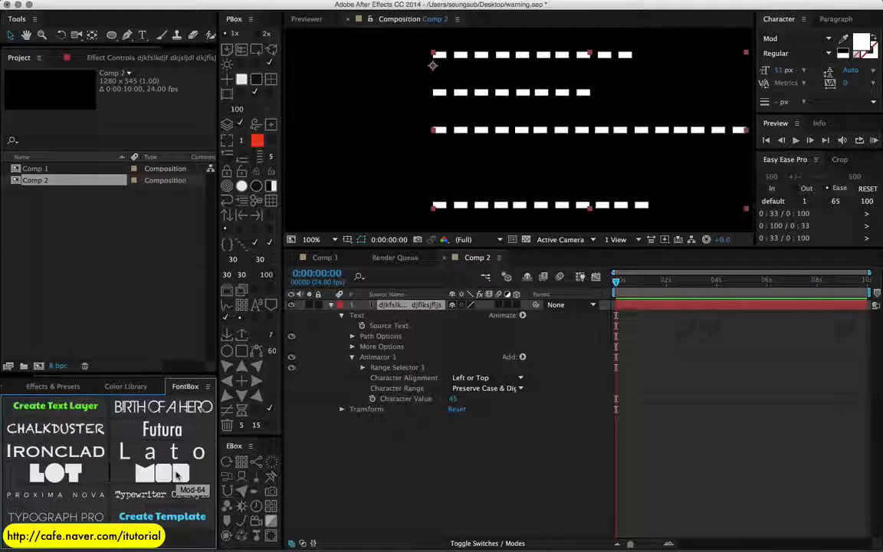
left_click(90, 479)
left_click(97, 493)
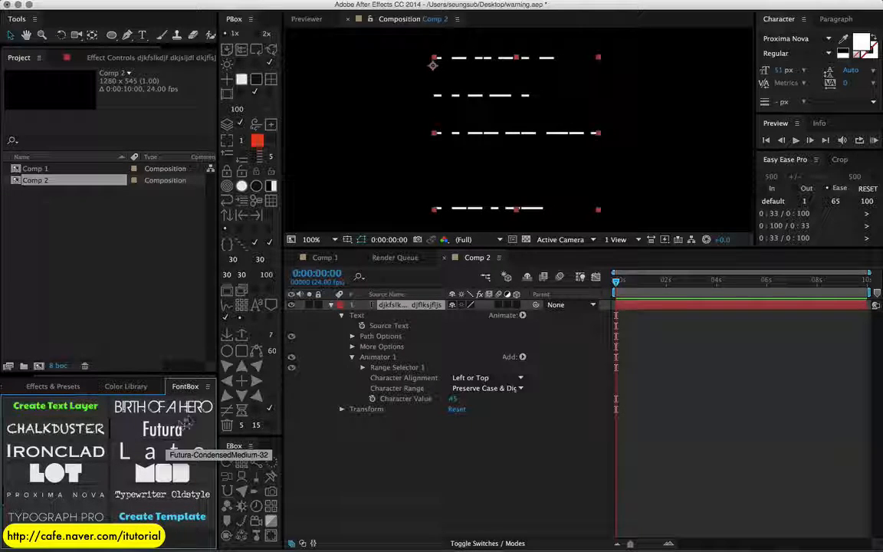
left_click(185, 493)
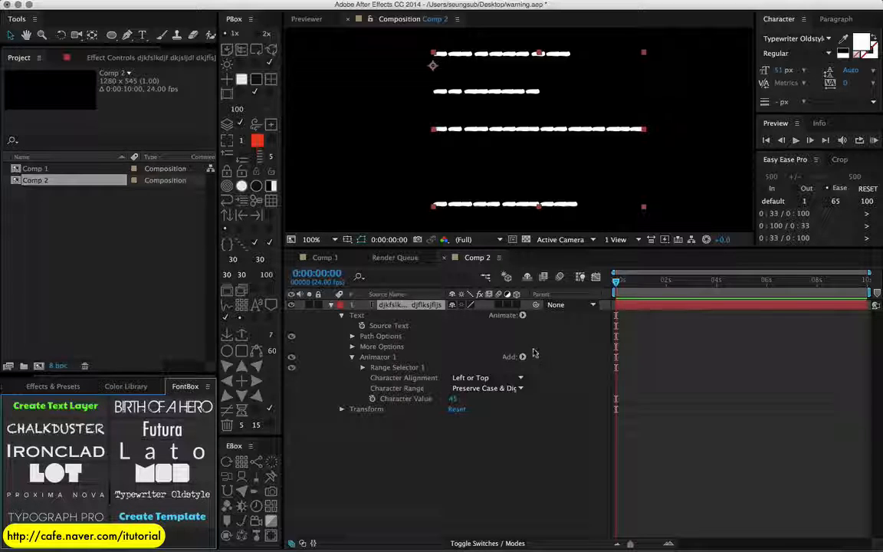
Step: Add a Tracking animator with an amount of about -5 to the text layer and change its font to Ironclad
left_click(523, 315)
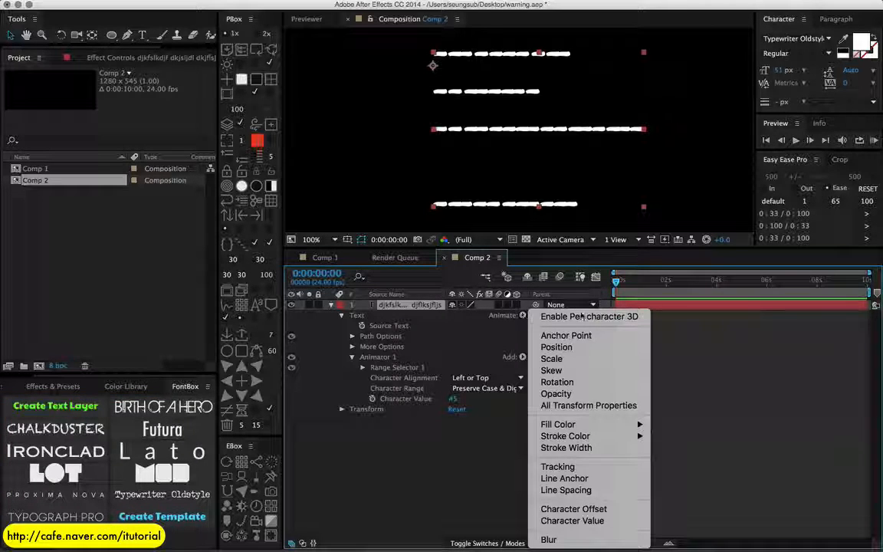
left_click(580, 469)
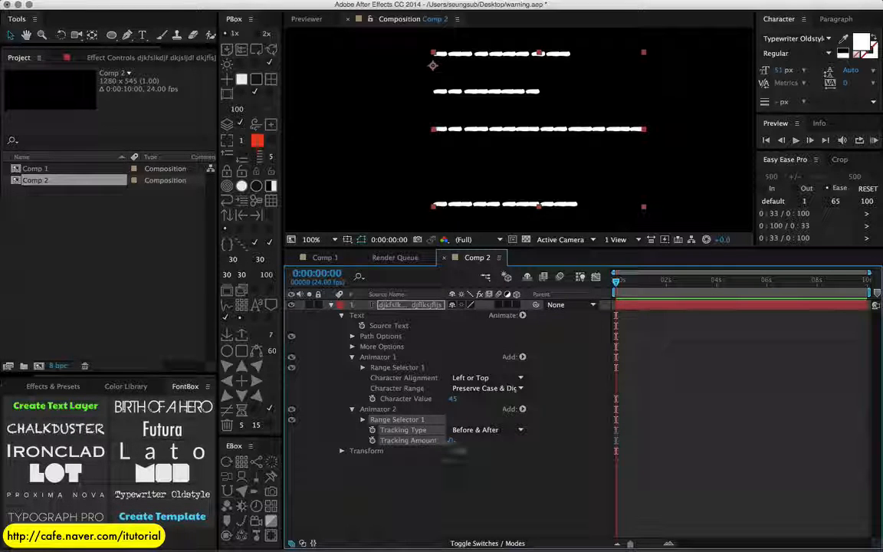
left_click_drag(454, 449, 438, 441)
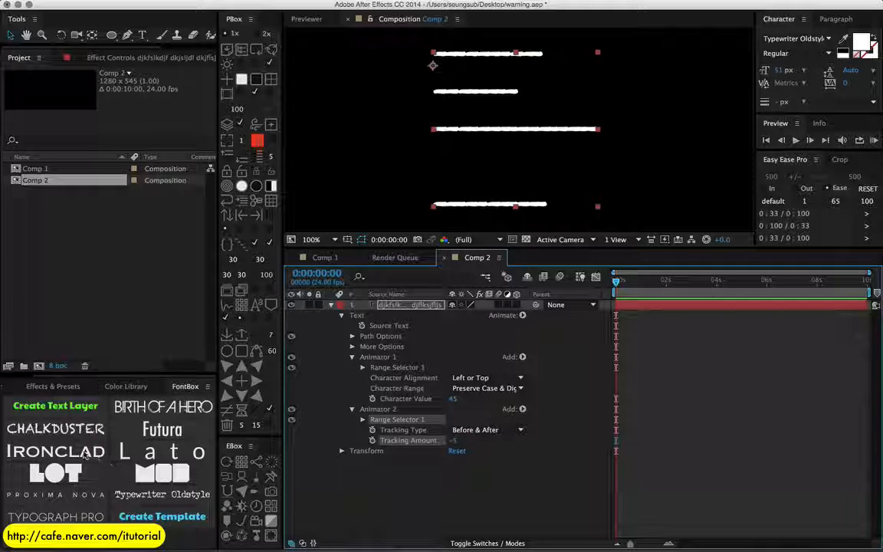
left_click(55, 451)
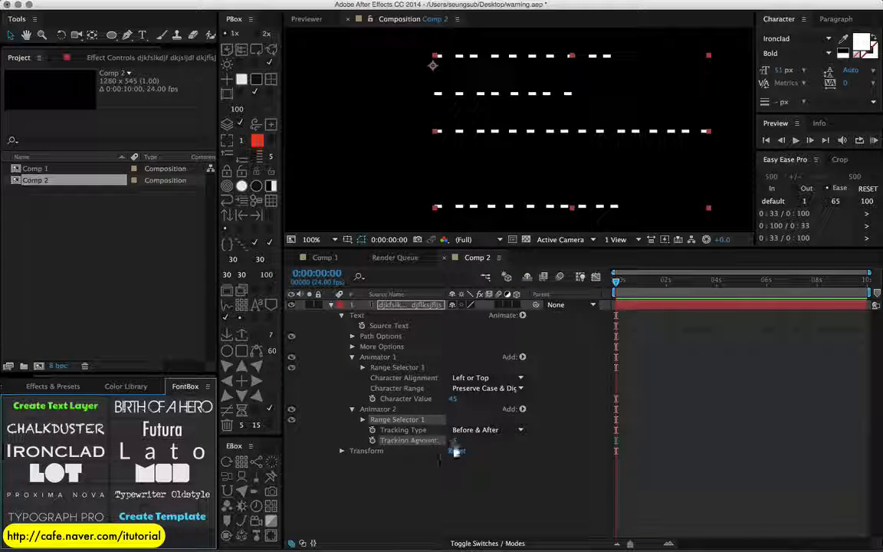
Step: Change the text layer's font to Futura Condensed Medium and adjust its Tracking Amount to about -5
left_click_drag(453, 440, 445, 441)
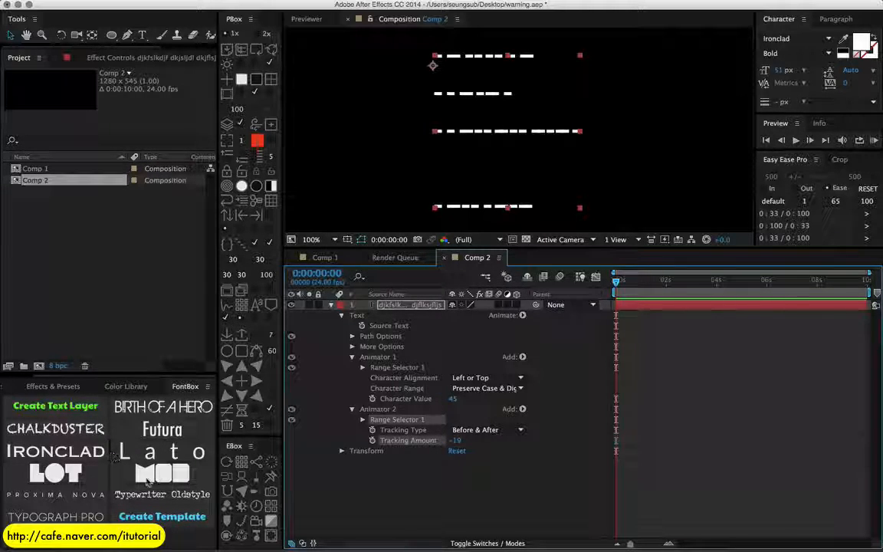
left_click(163, 430)
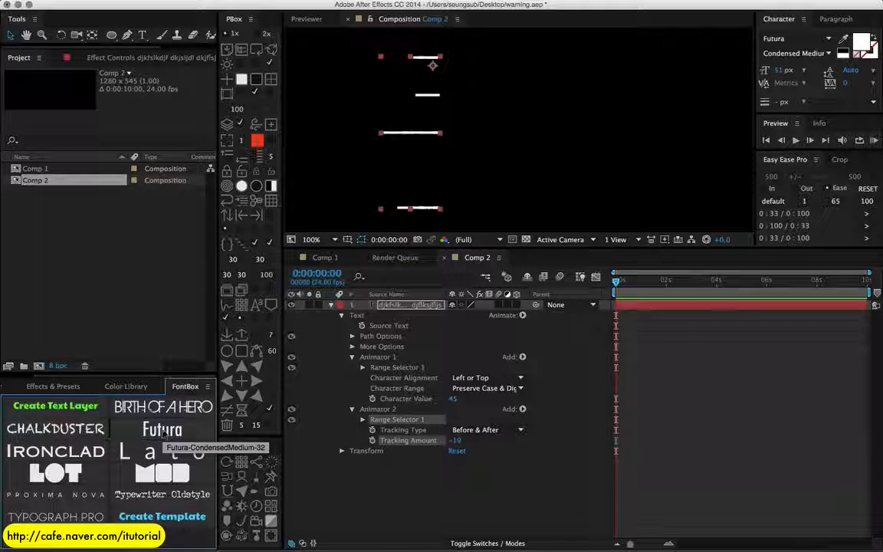
left_click_drag(458, 441, 463, 440)
Step: Add a Line Spacing animator to the text layer and set its line spacing to 0.0, -54.0
left_click(431, 305)
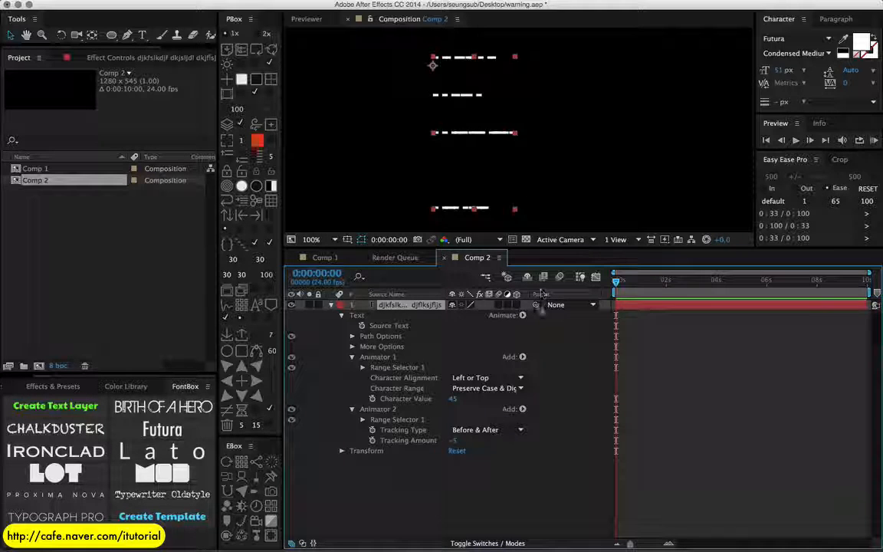
left_click(522, 315)
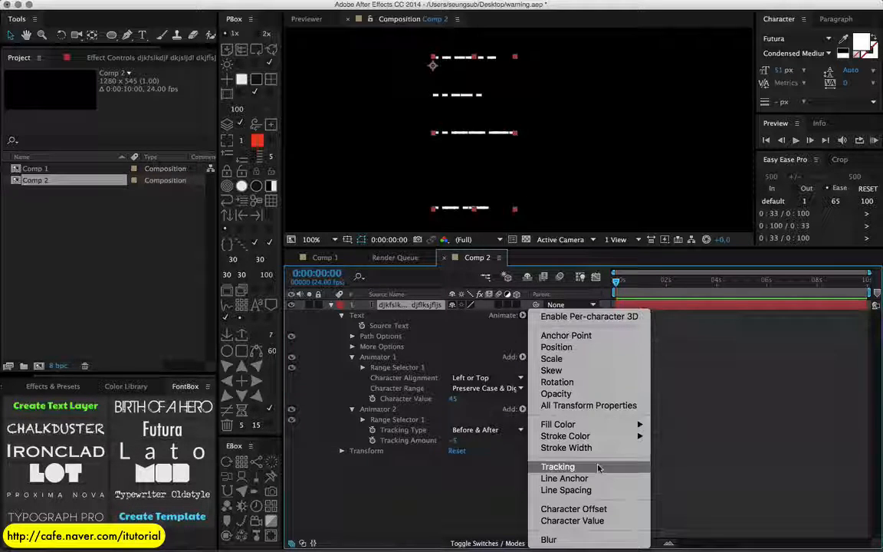
left_click(590, 490)
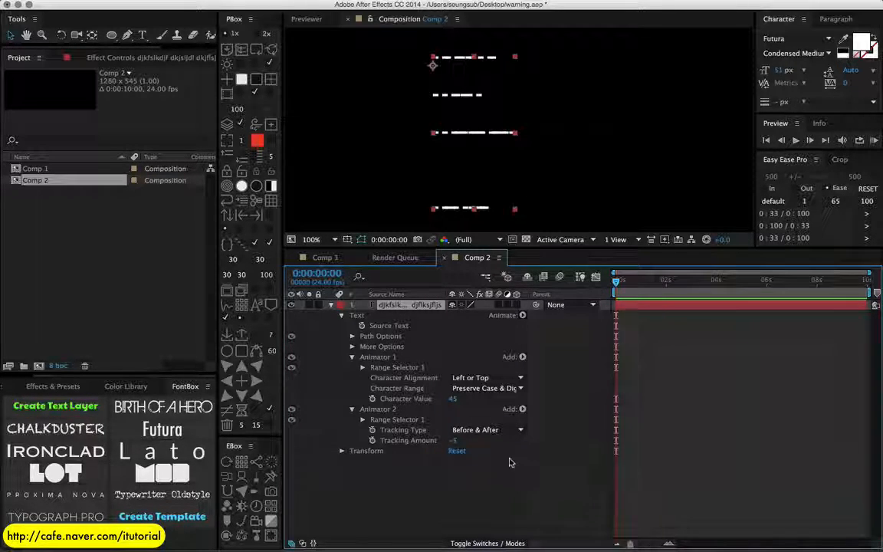
left_click_drag(464, 474, 432, 472)
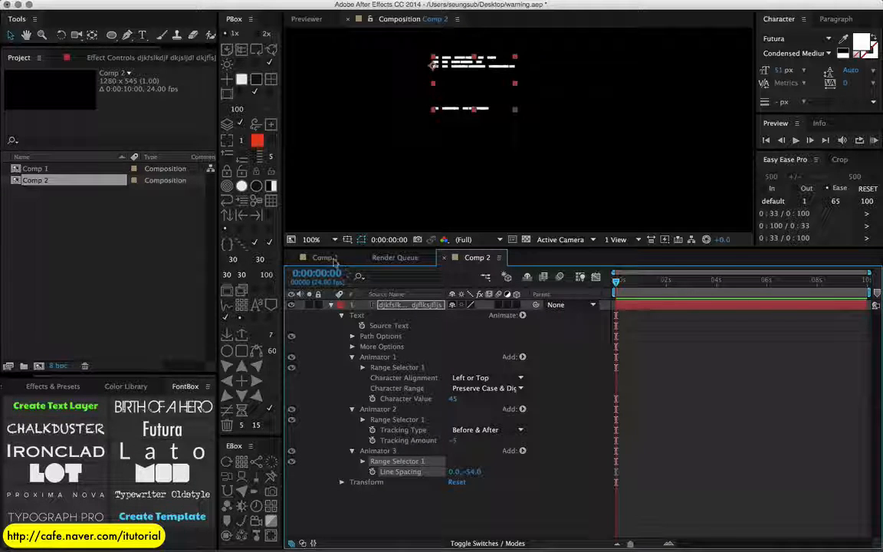
Step: Examine the Animator 1 and Animator 2 properties of the placeholder text layer in Comp 1
left_click(325, 257)
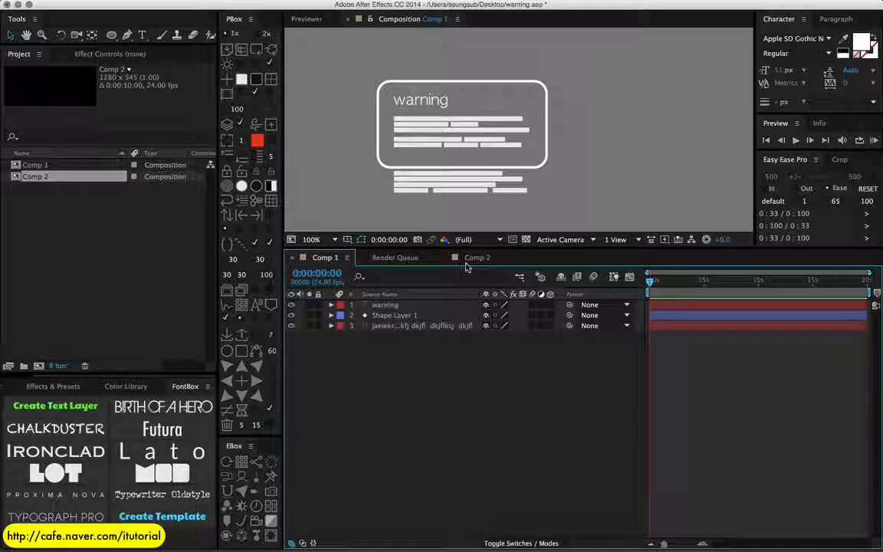
left_click(375, 326)
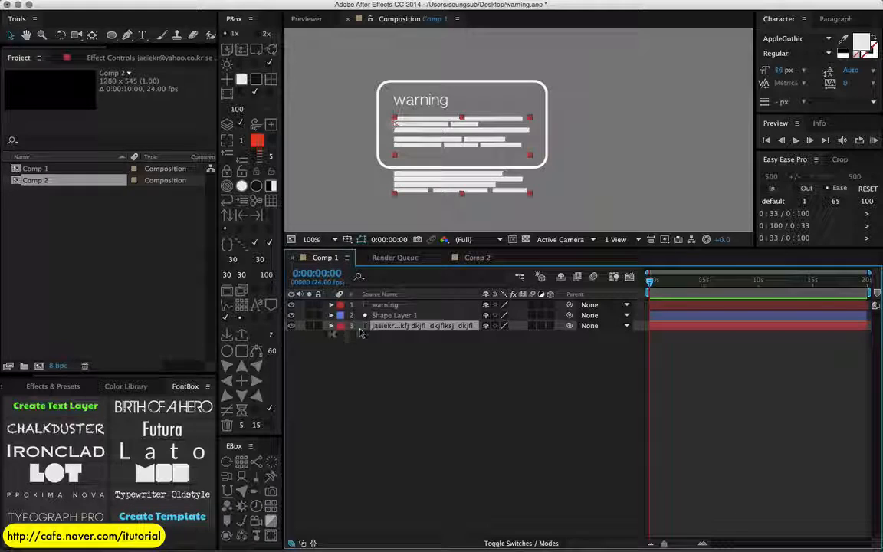
left_click(331, 326)
left_click(351, 377)
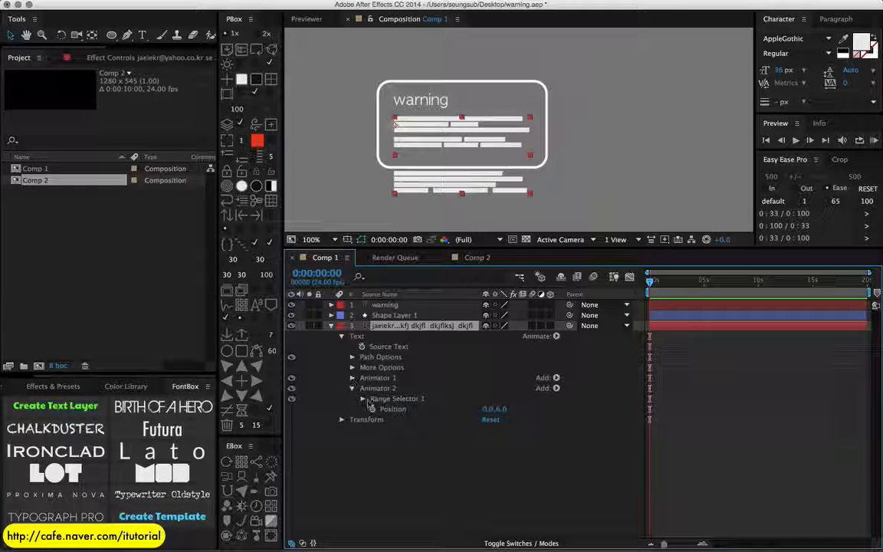
left_click(351, 387)
left_click(351, 377)
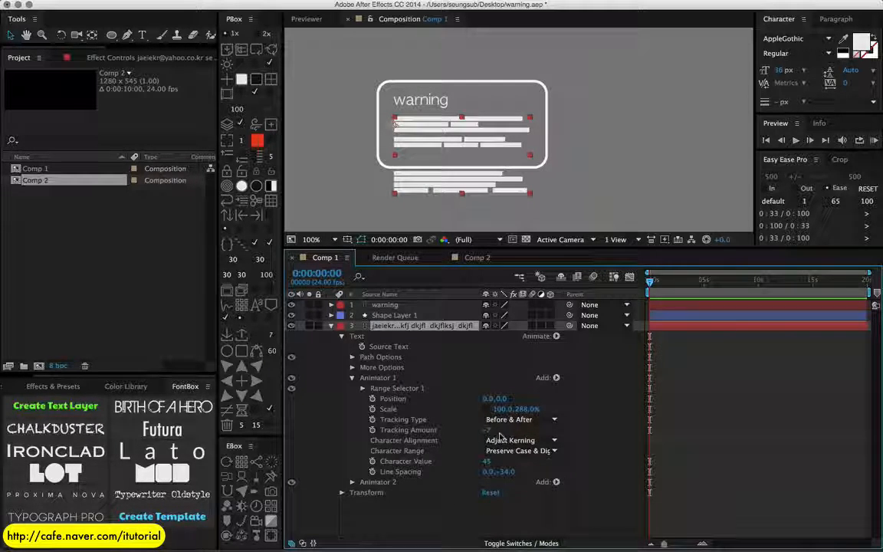
left_click(494, 362)
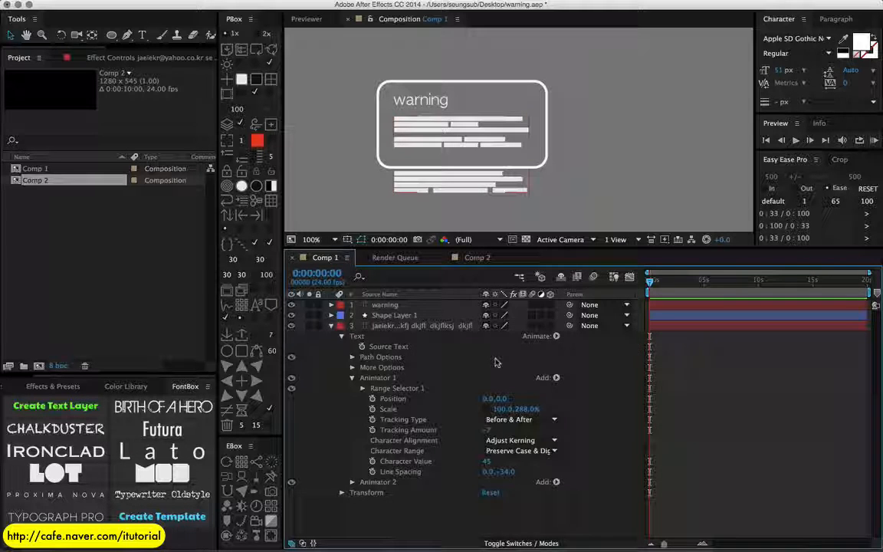